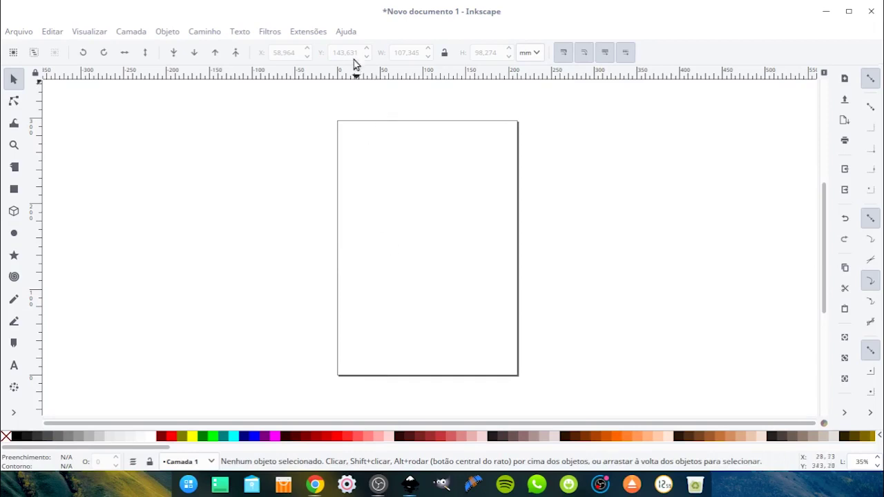
Look up the installed Inkscape version in the program's about information
{"action": "left_click", "coordinate": [345, 31]}
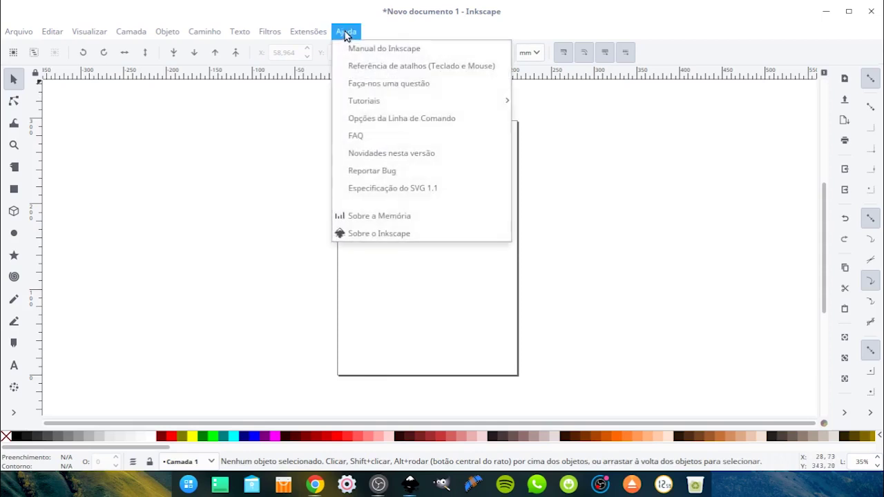
{"action": "left_click", "coordinate": [397, 230]}
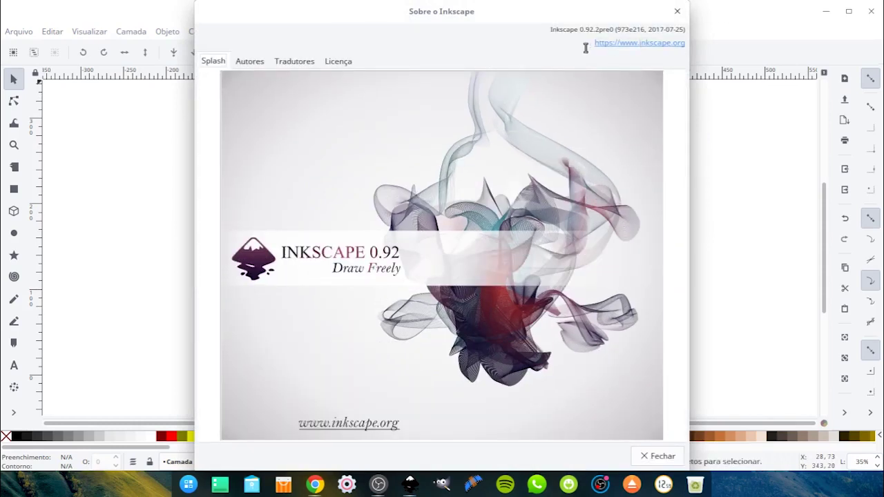
{"action": "left_click", "coordinate": [678, 11]}
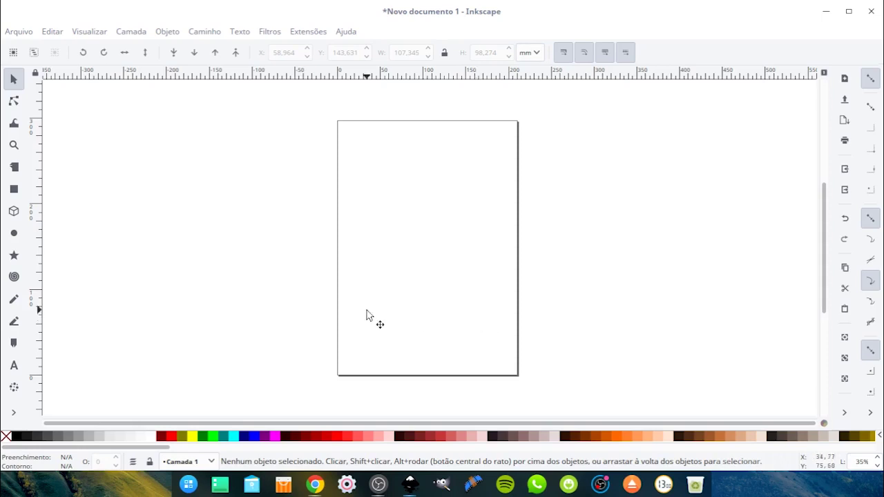
Draw a rectangle about 178 by 129 mm beside the page and a circle about 140 mm across in the page's upper-left corner
{"action": "left_click", "coordinate": [15, 190]}
{"action": "left_click_drag", "start_coordinate": [142, 124], "coordinate": [295, 235]}
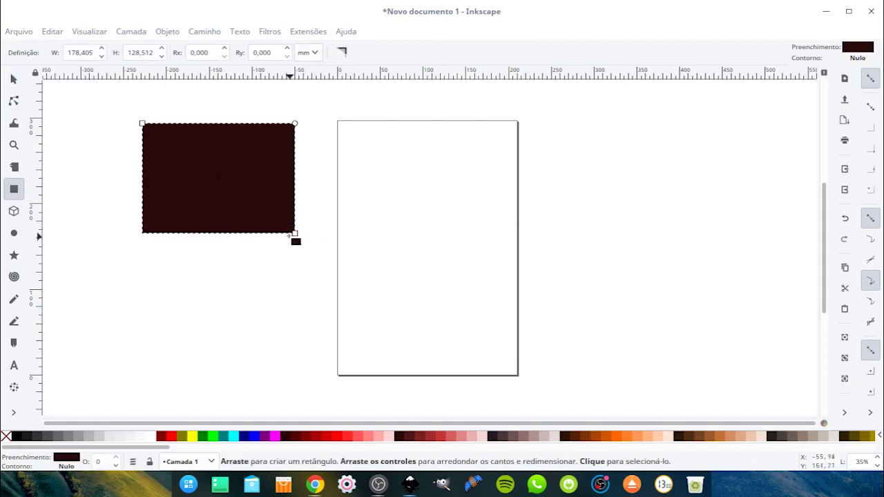
{"action": "left_click", "coordinate": [14, 234]}
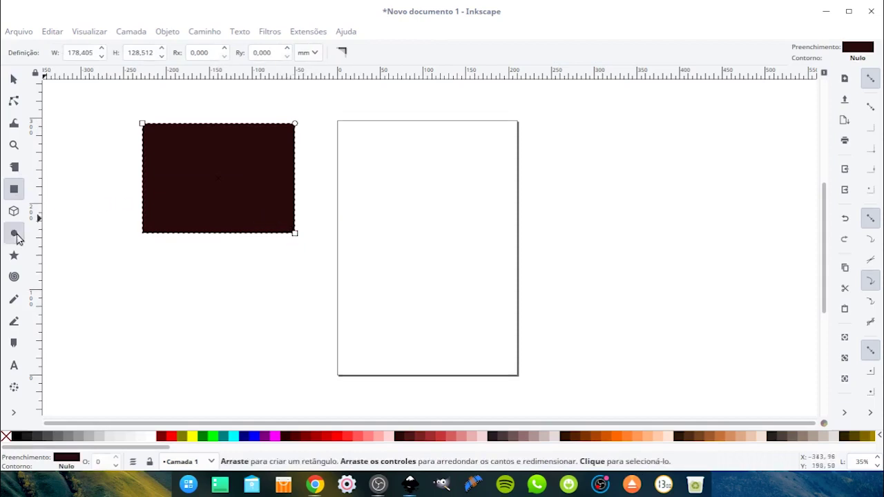
{"action": "left_click_drag", "start_coordinate": [380, 144], "coordinate": [529, 265]}
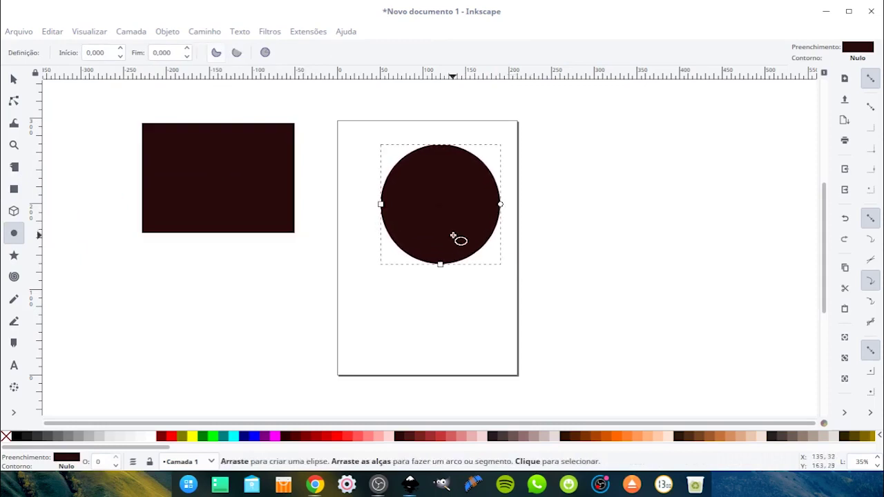
{"action": "left_click", "coordinate": [14, 78]}
{"action": "left_click_drag", "start_coordinate": [455, 201], "coordinate": [409, 176]}
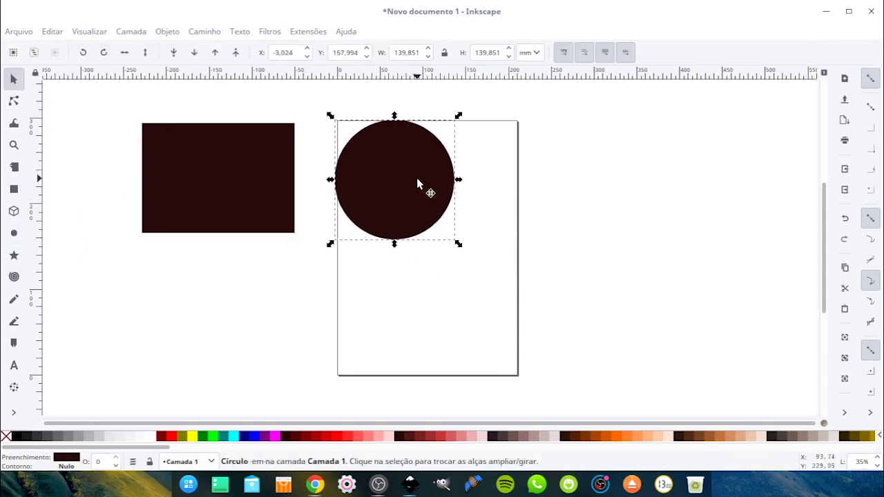
Add the text "texto" below the rectangle and enlarge it to about 209 mm wide and 60 mm high
{"action": "left_click", "coordinate": [14, 366]}
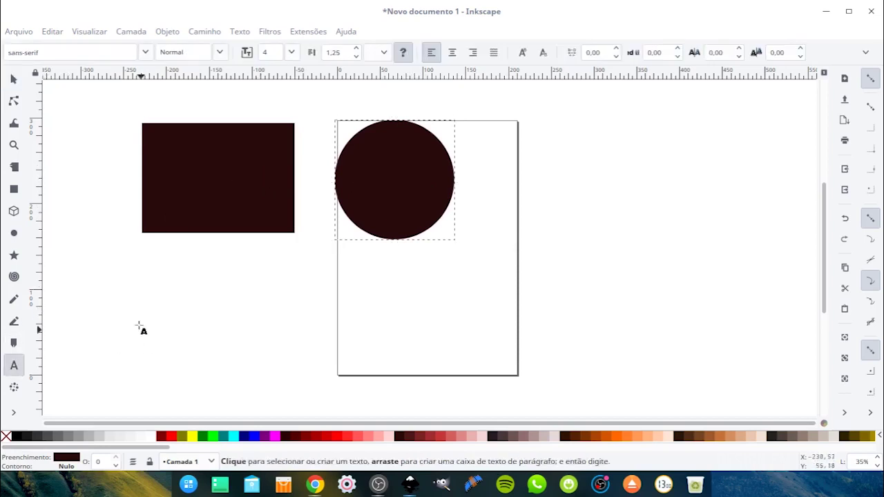
{"action": "left_click", "coordinate": [156, 290]}
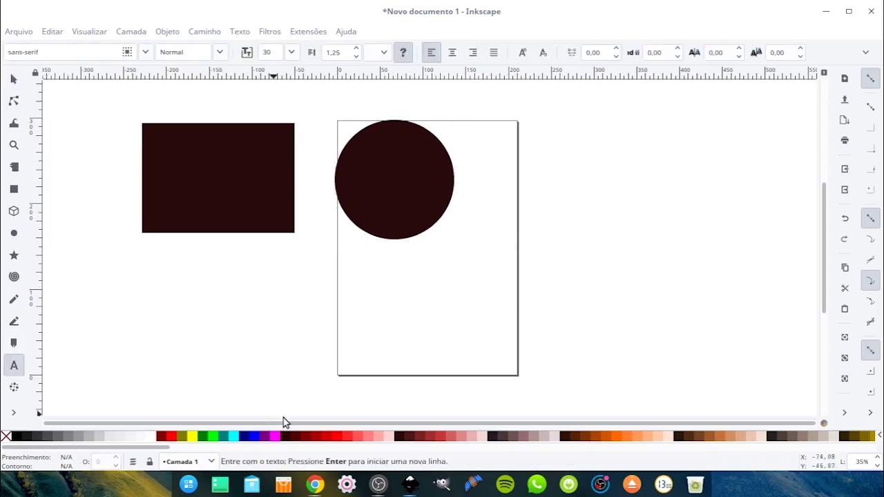
{"action": "type", "text": "texto"}
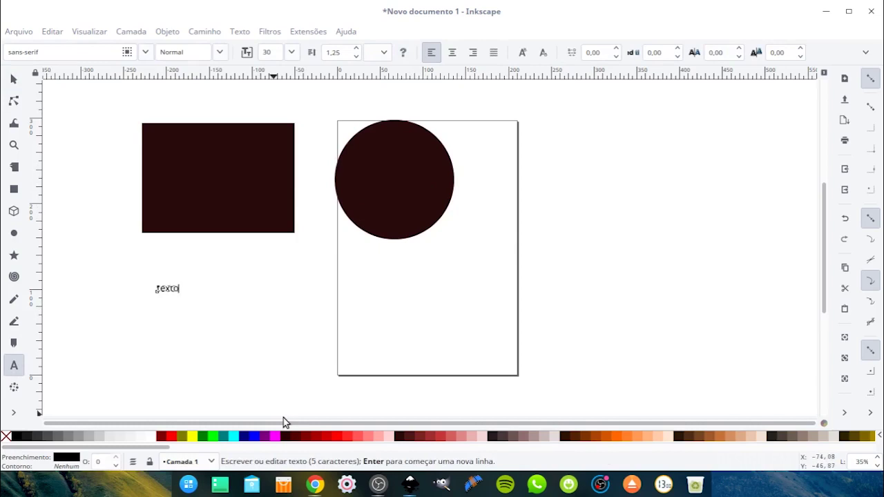
{"action": "left_click", "coordinate": [13, 79]}
{"action": "left_click_drag", "start_coordinate": [185, 298], "coordinate": [343, 373]}
{"action": "left_click_drag", "start_coordinate": [267, 317], "coordinate": [250, 284]}
{"action": "left_click", "coordinate": [250, 284]}
{"action": "left_click", "coordinate": [628, 285]}
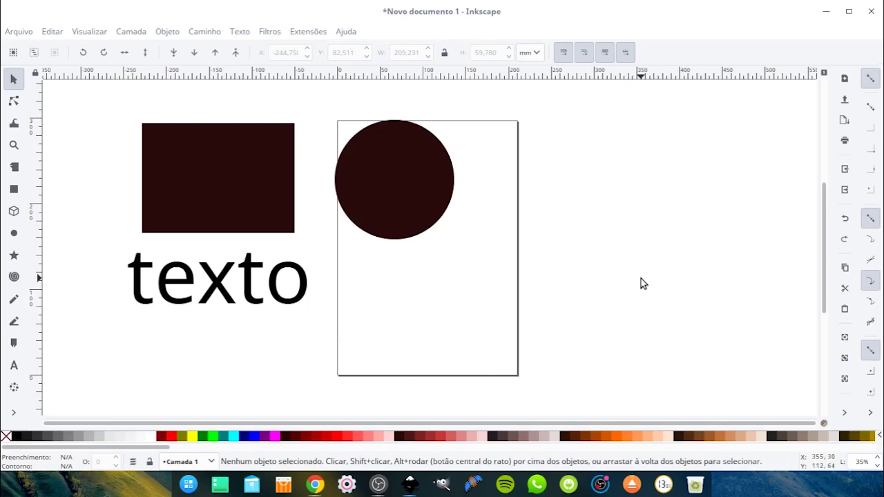
Draw a closed four-sided path about 161 by 175 mm beside the page, with slanted upper and lower edges
{"action": "left_click", "coordinate": [14, 322]}
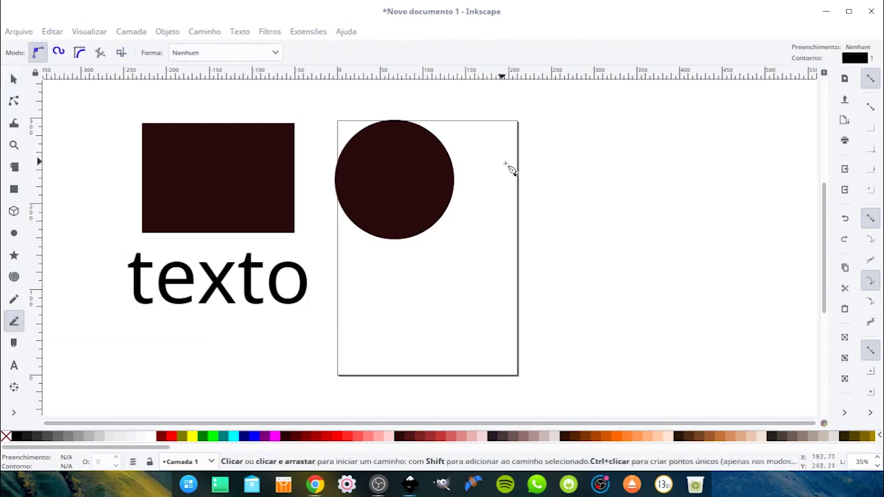
{"action": "left_click", "coordinate": [563, 185]}
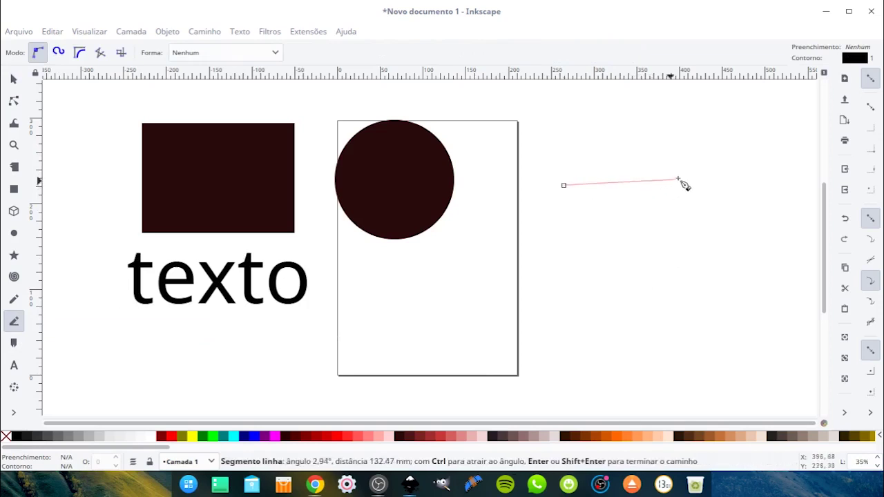
{"action": "left_click", "coordinate": [700, 158]}
{"action": "left_click", "coordinate": [699, 305]}
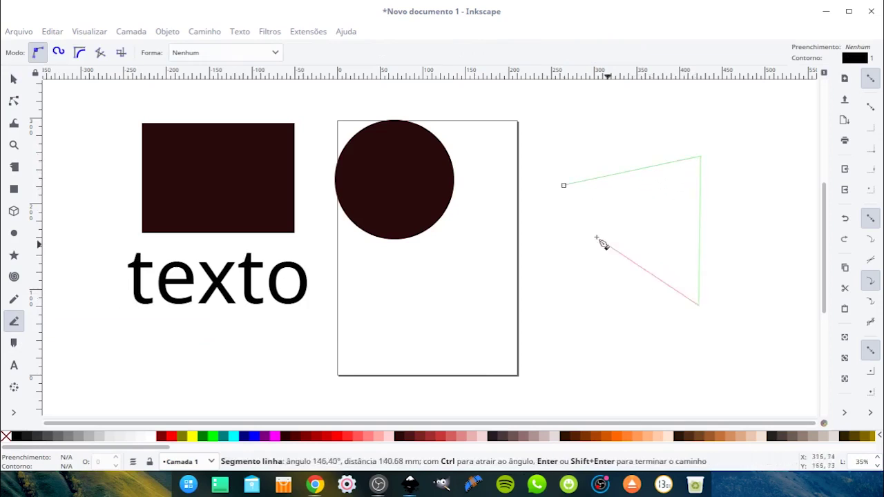
{"action": "left_click", "coordinate": [565, 266]}
{"action": "left_click", "coordinate": [563, 185]}
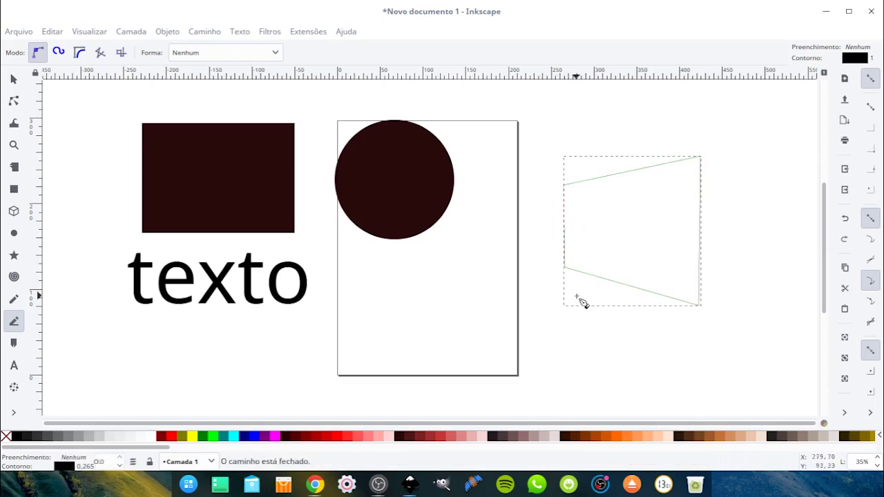
{"action": "left_click", "coordinate": [13, 79]}
{"action": "left_click", "coordinate": [664, 342]}
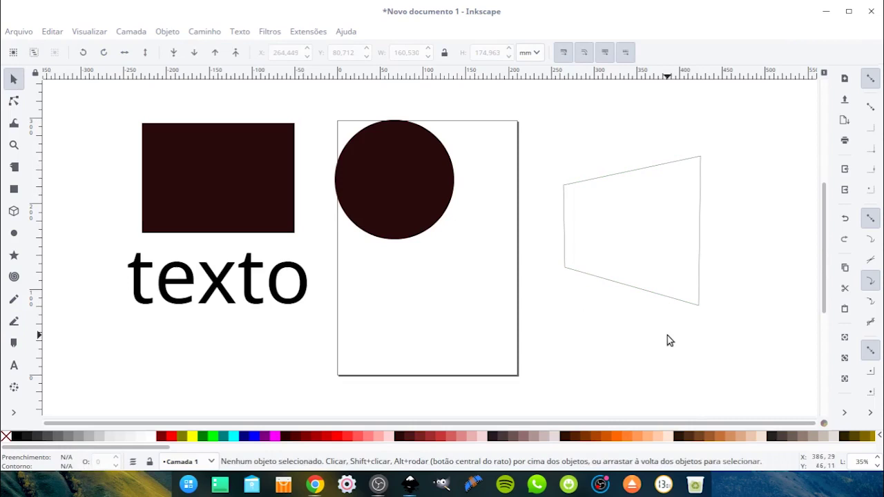
Rotate the four-sided path a quarter turn clockwise and return it to its original orientation
{"action": "left_click", "coordinate": [652, 295]}
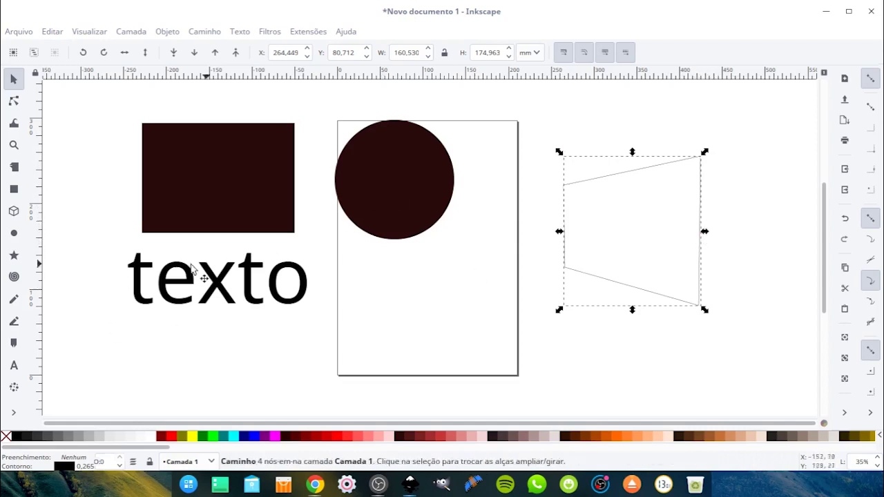
{"action": "left_click_drag", "start_coordinate": [641, 134], "coordinate": [730, 193]}
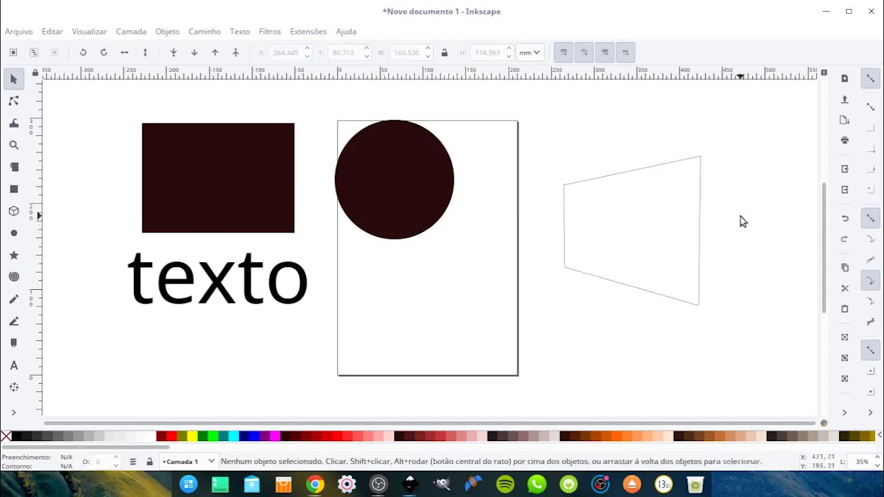
{"action": "left_click", "coordinate": [699, 164]}
{"action": "left_click", "coordinate": [698, 163]}
{"action": "left_click_drag", "start_coordinate": [705, 153], "coordinate": [725, 307]}
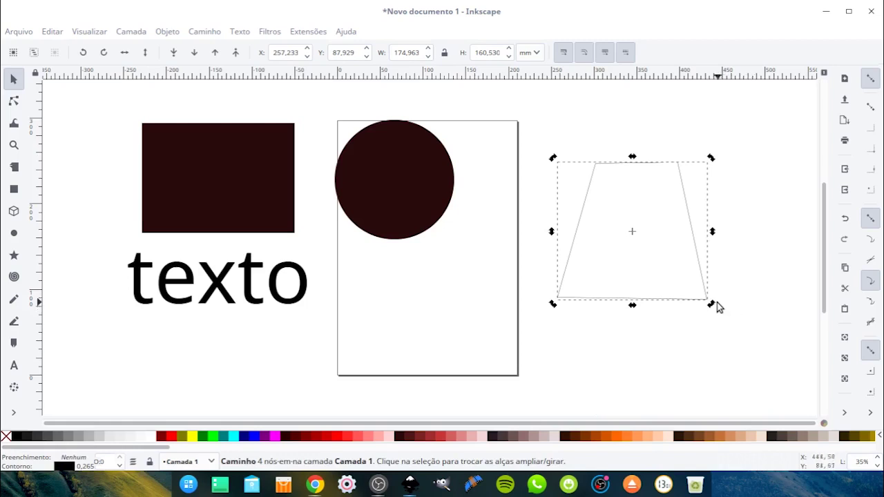
{"action": "left_click_drag", "start_coordinate": [716, 304], "coordinate": [746, 114]}
{"action": "left_click", "coordinate": [756, 333]}
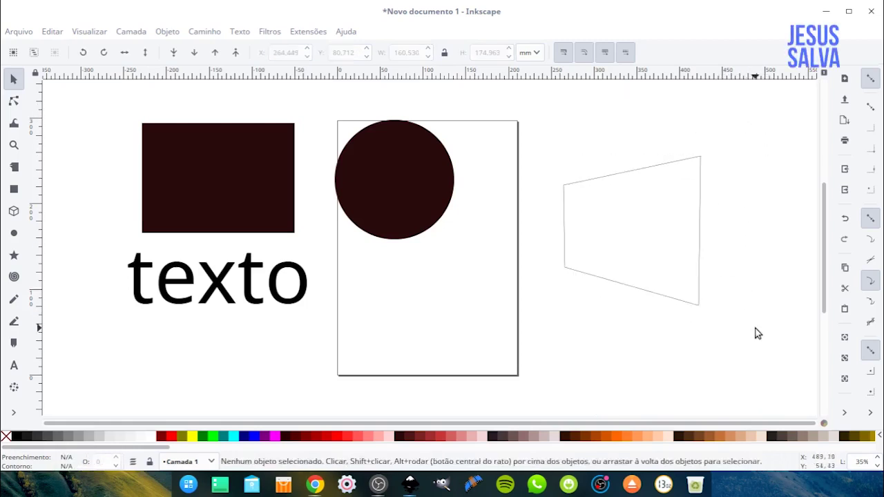
Try to apply the Perspective extension to the rectangle together with the four-sided path
{"action": "left_click", "coordinate": [699, 255]}
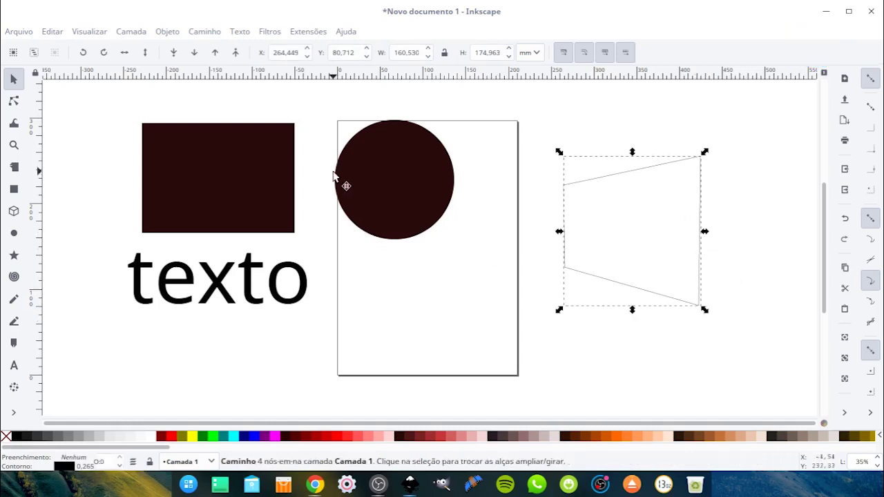
{"action": "left_click", "coordinate": [254, 156]}
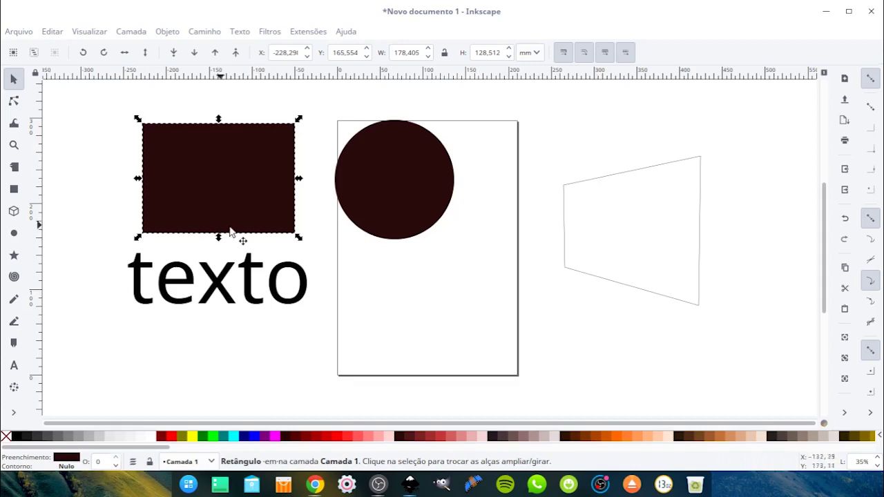
{"action": "key", "text": "ctrl"}
{"action": "key", "text": "ctrl"}
{"action": "key", "text": "shift"}
{"action": "left_click", "coordinate": [598, 181], "text": "shift"}
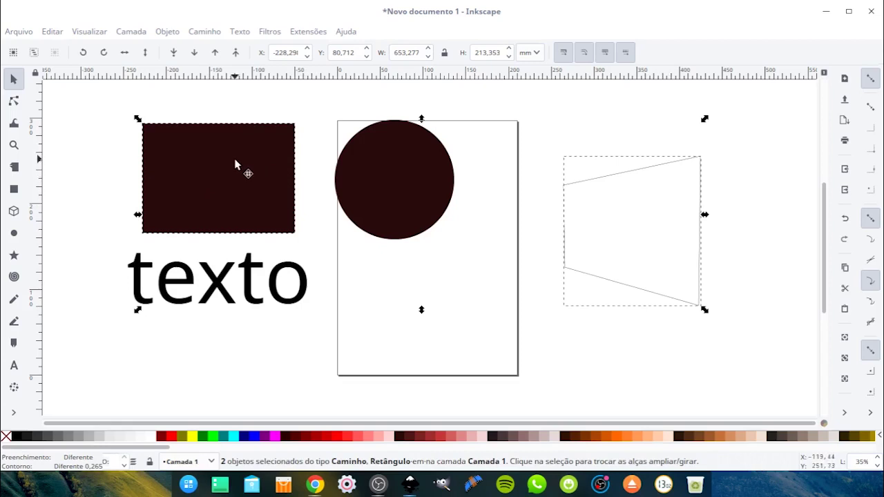
{"action": "left_click", "coordinate": [320, 34]}
{"action": "mouse_move", "coordinate": [468, 258]}
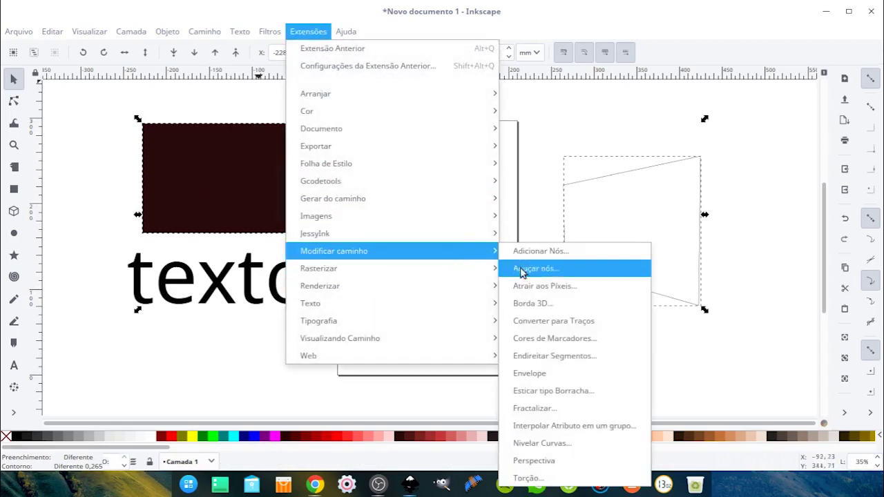
{"action": "left_click", "coordinate": [558, 464]}
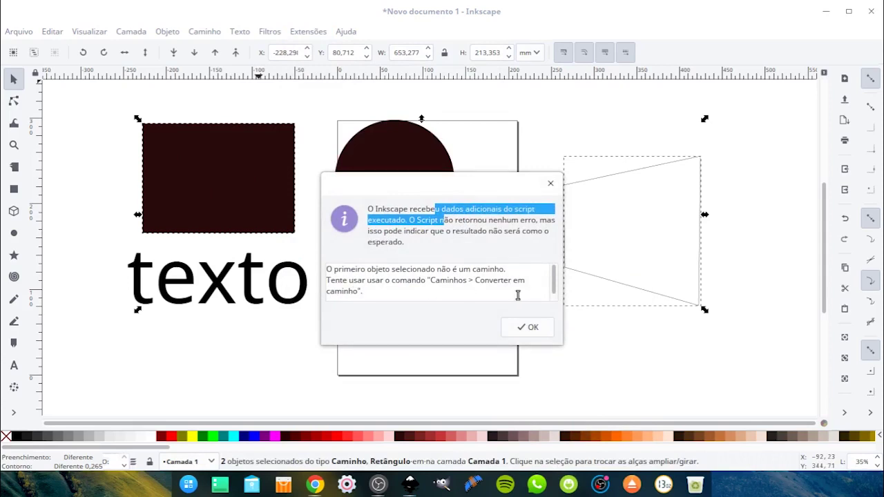
{"action": "left_click", "coordinate": [529, 326]}
Check the object types of the circle, the text, the rectangle and the four-sided path
{"action": "left_click", "coordinate": [421, 200]}
{"action": "left_click", "coordinate": [413, 253]}
{"action": "left_click", "coordinate": [414, 197]}
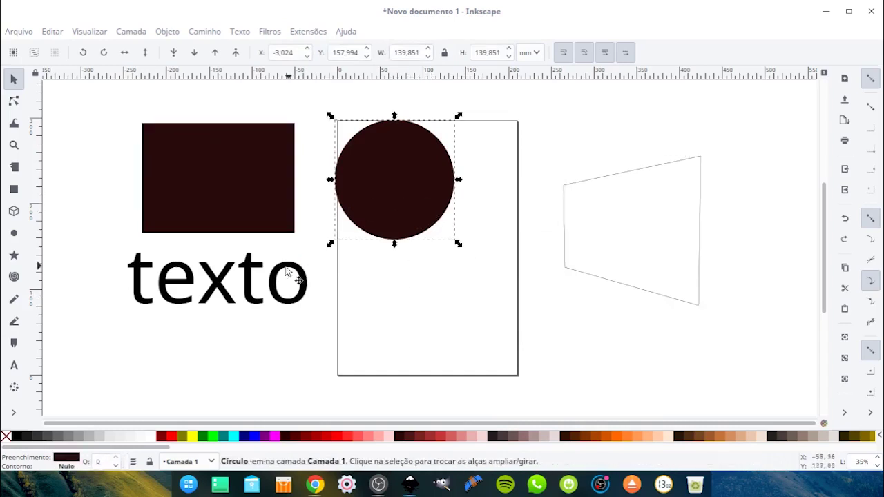
{"action": "left_click", "coordinate": [256, 271]}
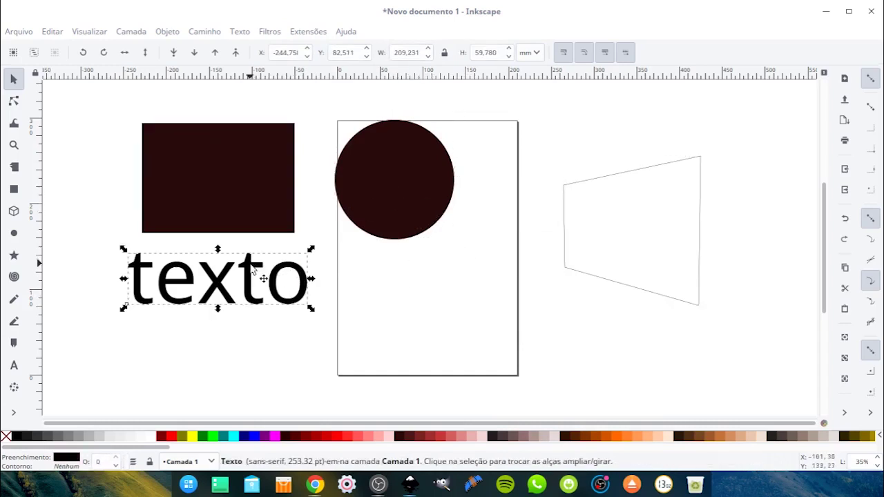
{"action": "left_click", "coordinate": [243, 168]}
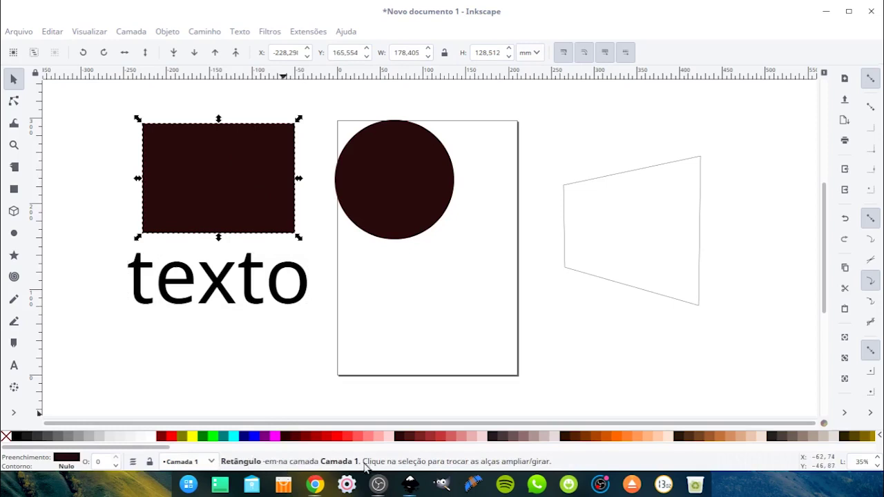
{"action": "left_click", "coordinate": [644, 172]}
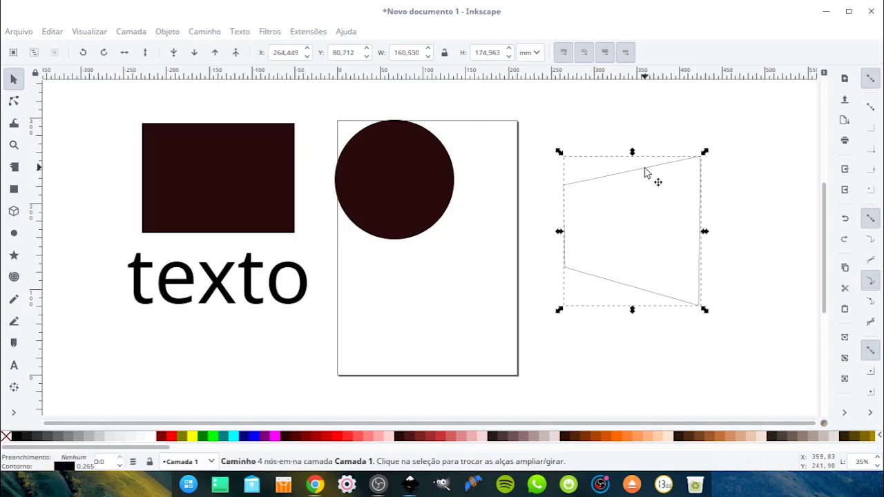
Convert the rectangle, the circle and the text "texto" to paths
{"action": "left_click", "coordinate": [245, 200]}
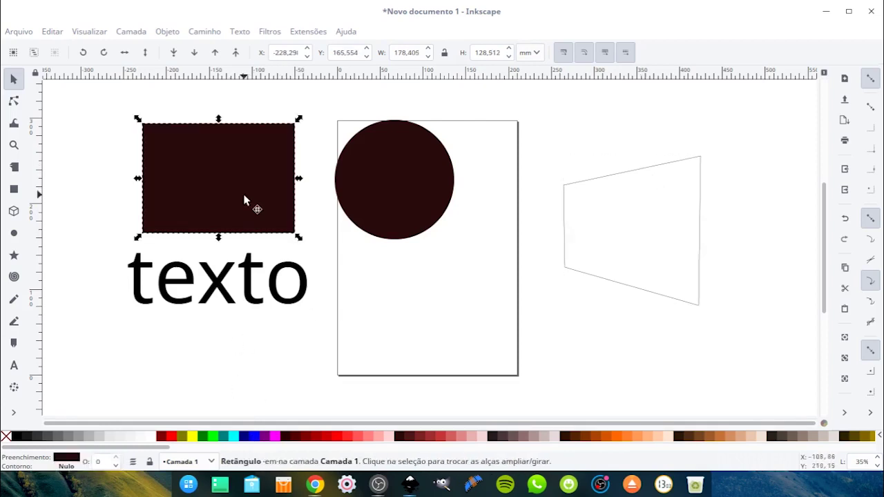
{"action": "left_click", "coordinate": [203, 32]}
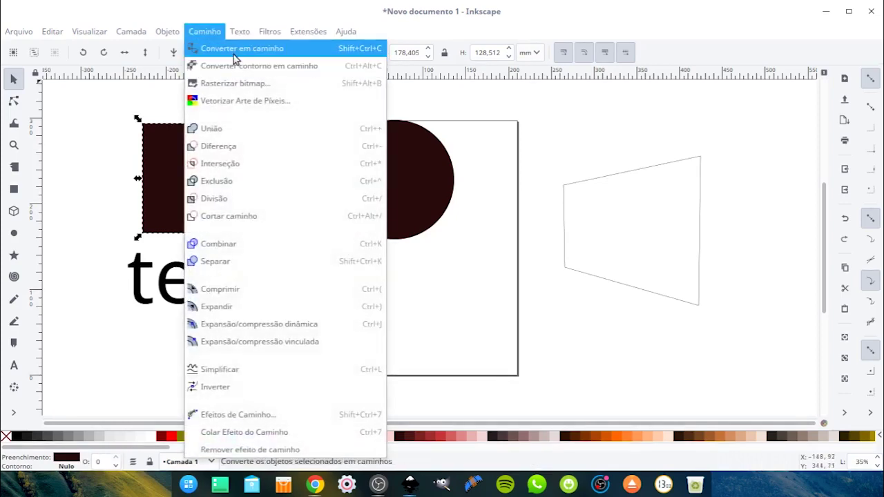
{"action": "left_click", "coordinate": [233, 51]}
{"action": "left_click", "coordinate": [382, 197]}
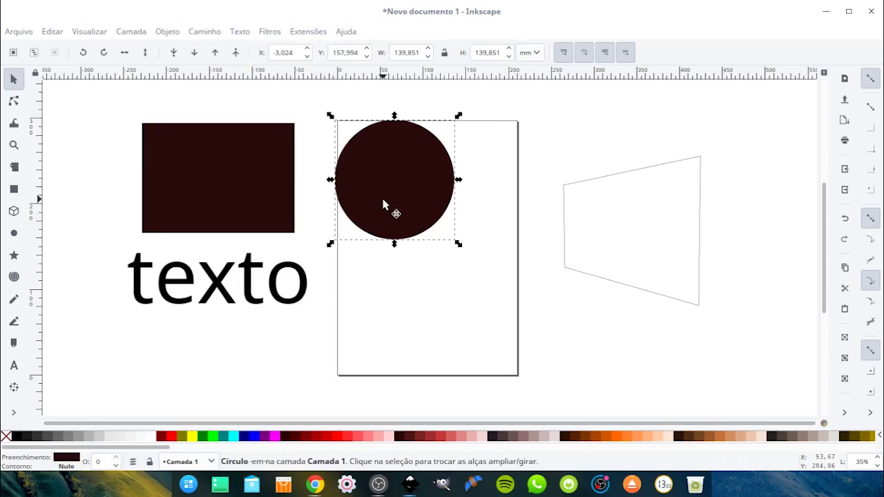
{"action": "key", "text": "ctrl+shift+c"}
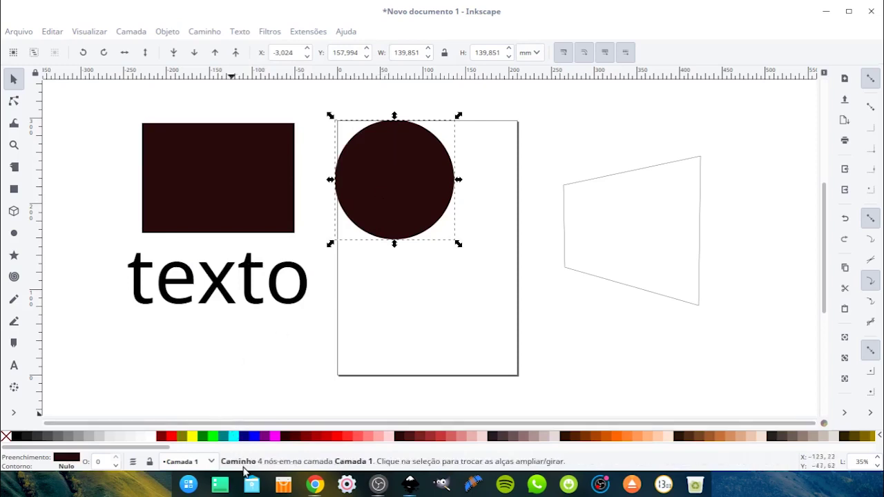
{"action": "left_click", "coordinate": [252, 291]}
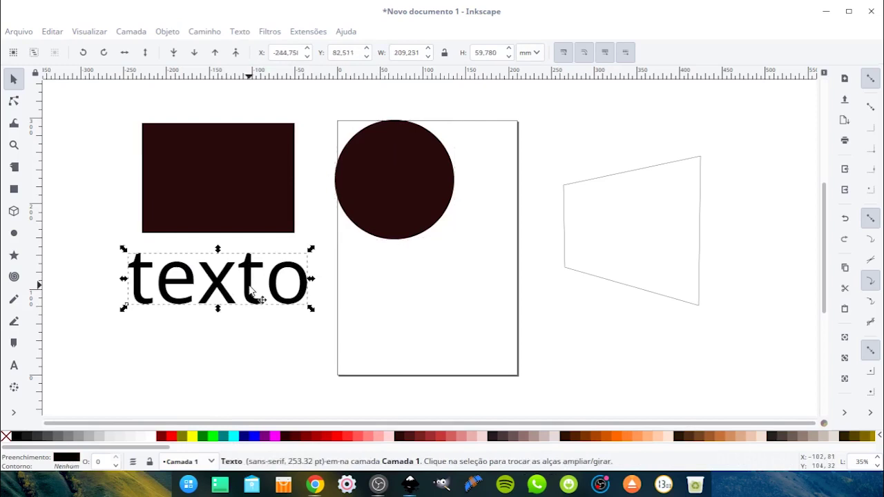
{"action": "key", "text": "ctrl+shift+c"}
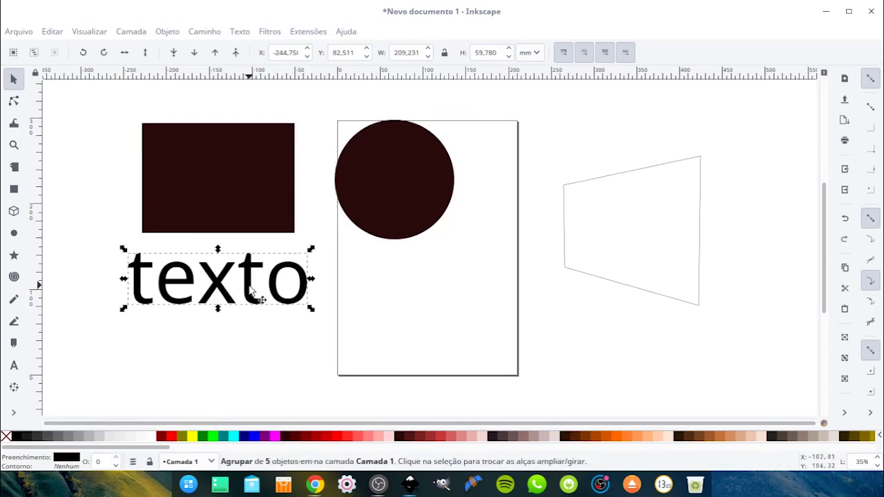
{"action": "left_click", "coordinate": [283, 373]}
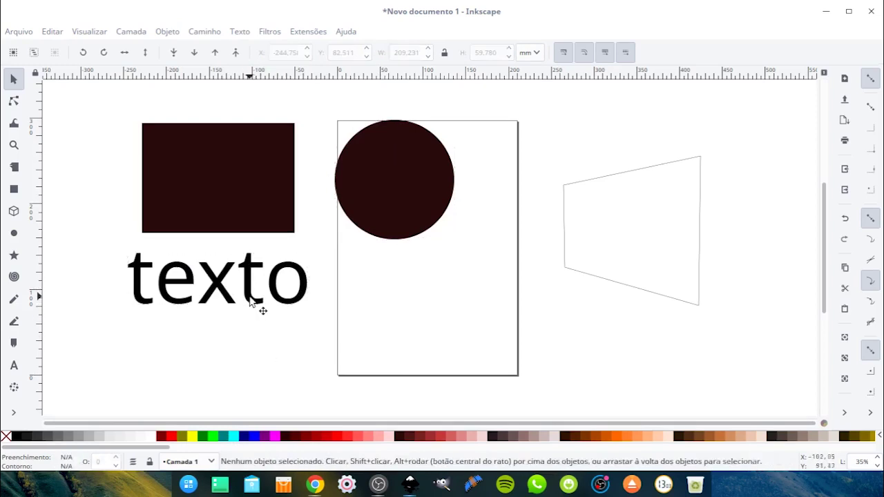
{"action": "left_click", "coordinate": [250, 298]}
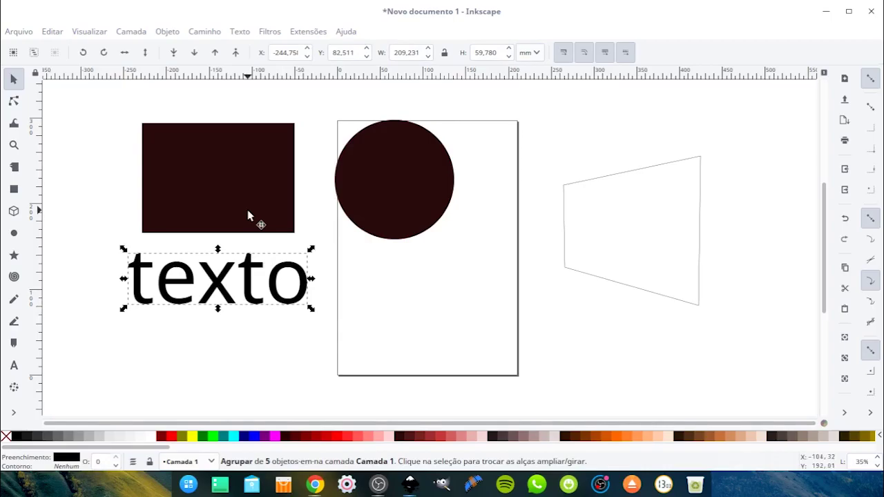
{"action": "mouse_move", "coordinate": [1, 0]}
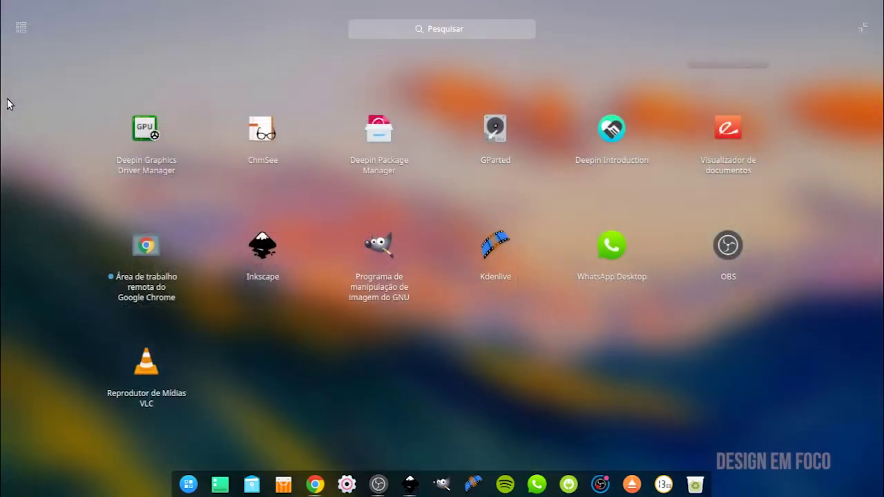
{"action": "left_click", "coordinate": [56, 133]}
{"action": "left_click", "coordinate": [63, 143]}
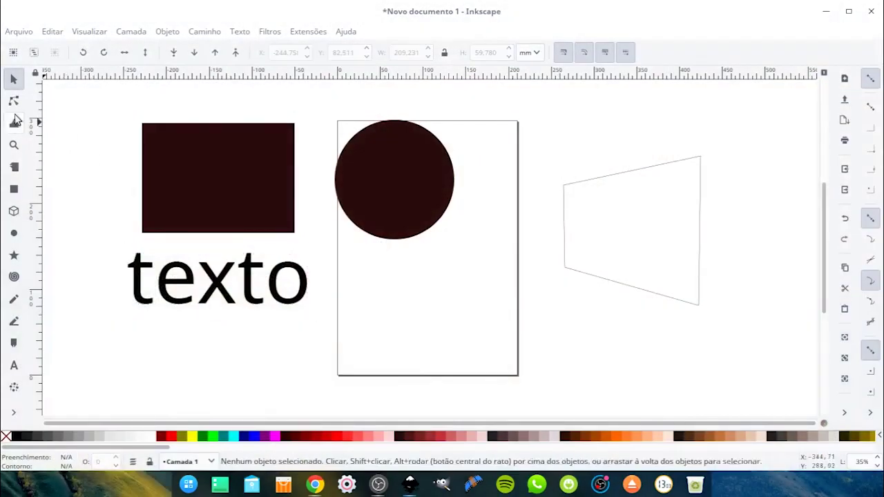
Examine the editable nodes of the text, the rectangle and the circle
{"action": "left_click", "coordinate": [14, 101]}
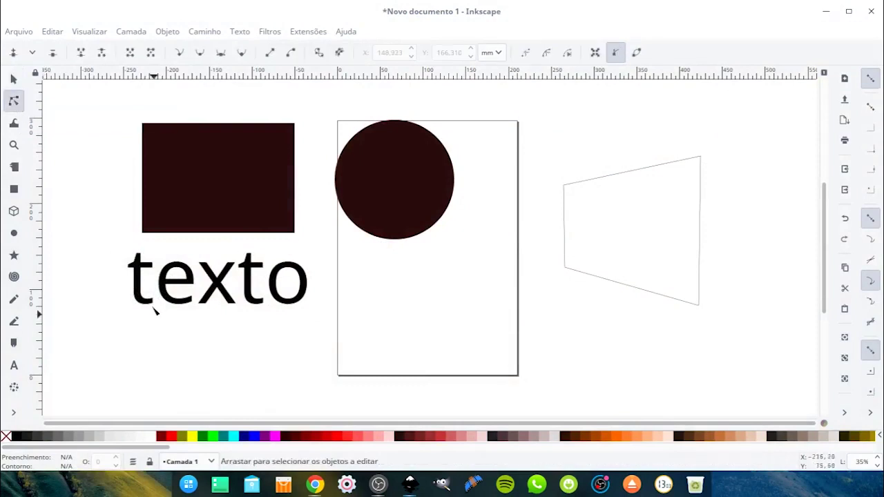
{"action": "left_click", "coordinate": [141, 278]}
{"action": "left_click", "coordinate": [161, 196]}
{"action": "left_click", "coordinate": [415, 149]}
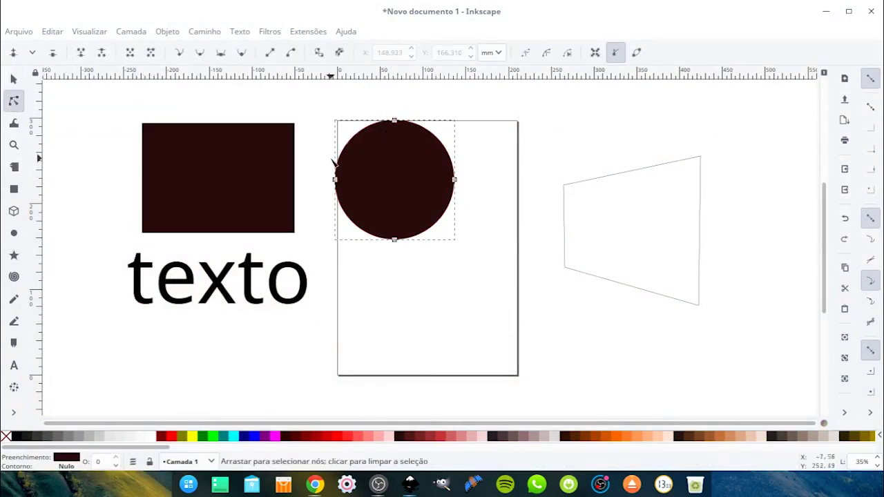
Try reshaping the rectangle by moving its upper-left and lower-left corner nodes, and undo the changes
{"action": "left_click", "coordinate": [200, 142]}
{"action": "left_click_drag", "start_coordinate": [143, 125], "coordinate": [177, 151]}
{"action": "key", "text": "ctrl+z"}
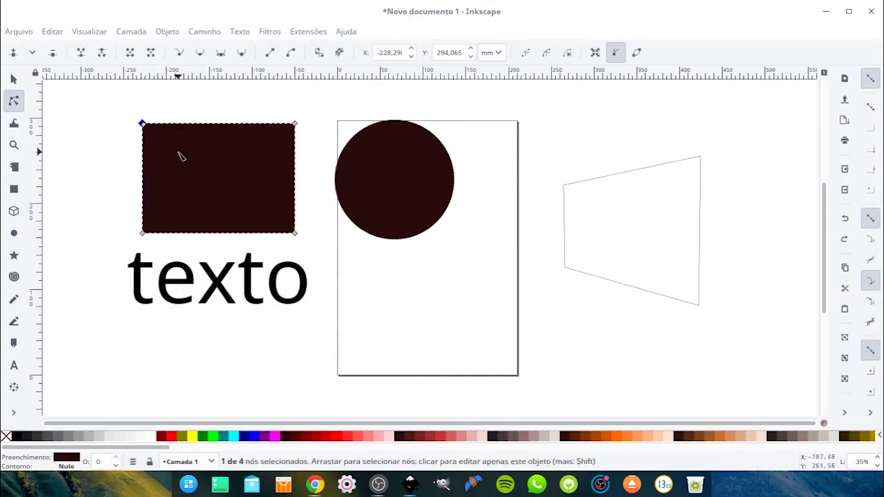
{"action": "left_click_drag", "start_coordinate": [143, 125], "coordinate": [142, 134]}
{"action": "left_click_drag", "start_coordinate": [142, 233], "coordinate": [145, 199]}
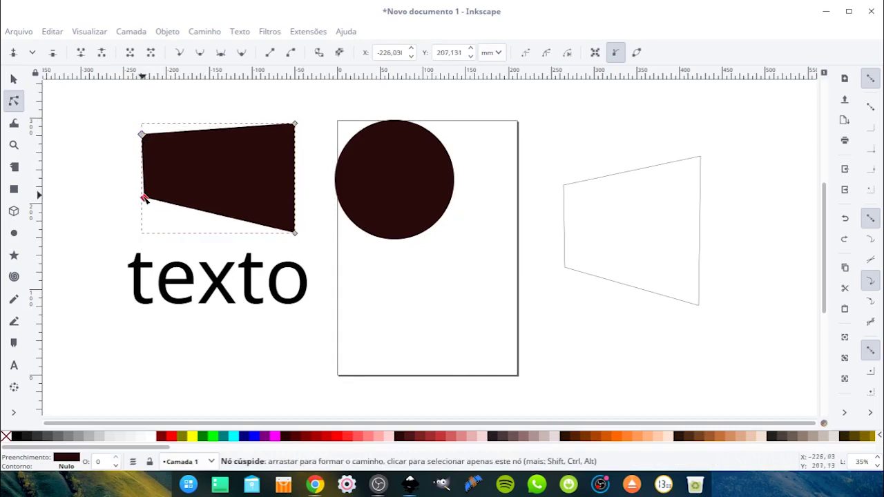
{"action": "key", "text": "ctrl+z"}
{"action": "key", "text": "ctrl+z"}
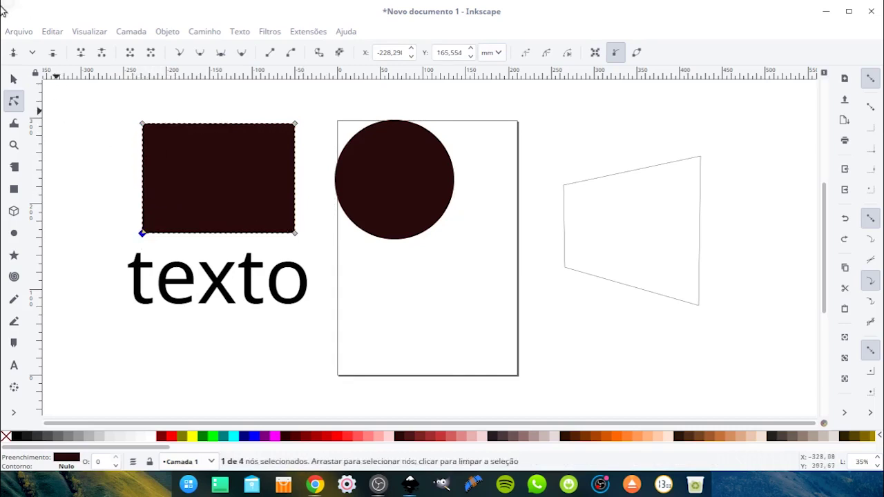
Distort the rectangle to the four-sided path with the Perspective extension and move the result above the text "texto"
{"action": "left_click", "coordinate": [14, 78]}
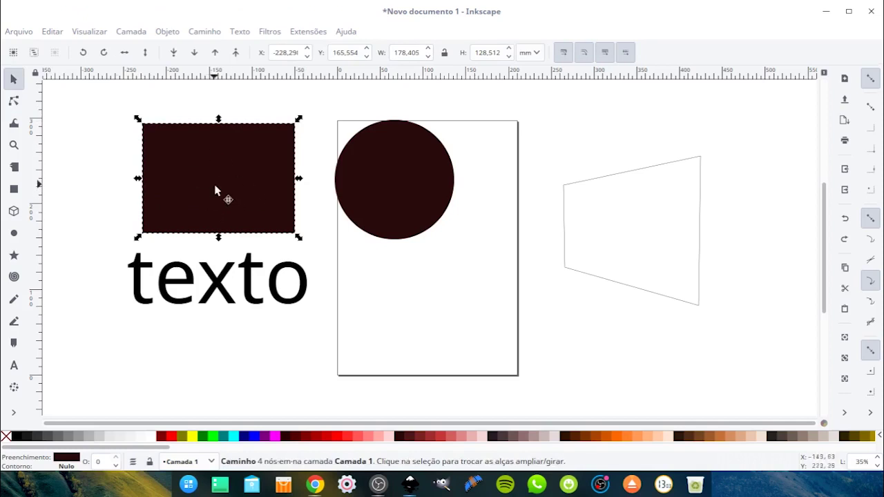
{"action": "left_click", "coordinate": [660, 174], "text": "shift"}
{"action": "left_click", "coordinate": [307, 36]}
{"action": "mouse_move", "coordinate": [460, 250]}
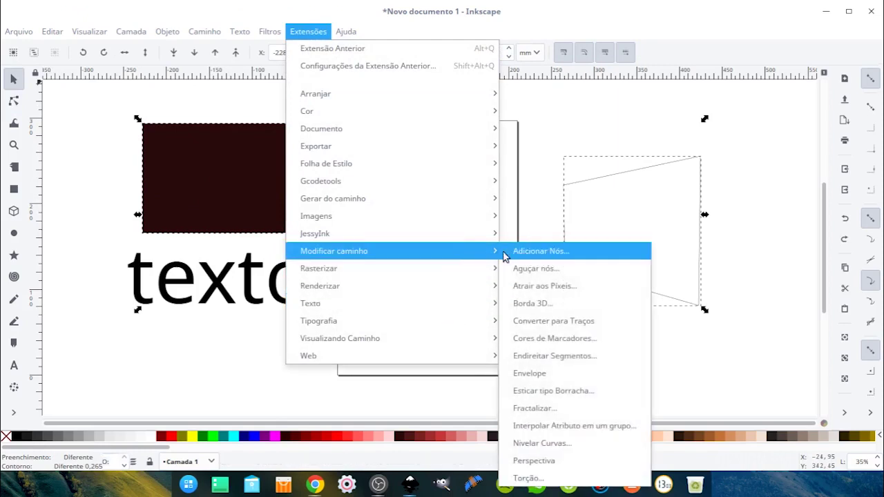
{"action": "left_click", "coordinate": [537, 460]}
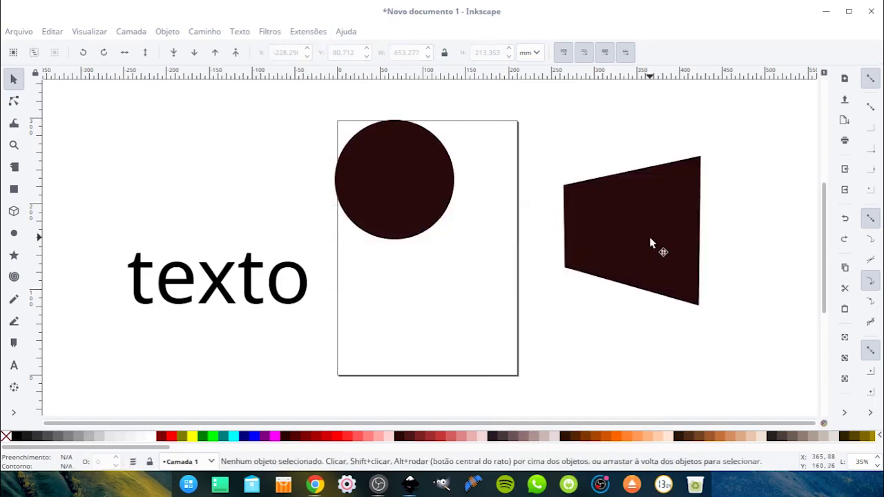
{"action": "left_click", "coordinate": [653, 244]}
{"action": "left_click_drag", "start_coordinate": [563, 232], "coordinate": [183, 178]}
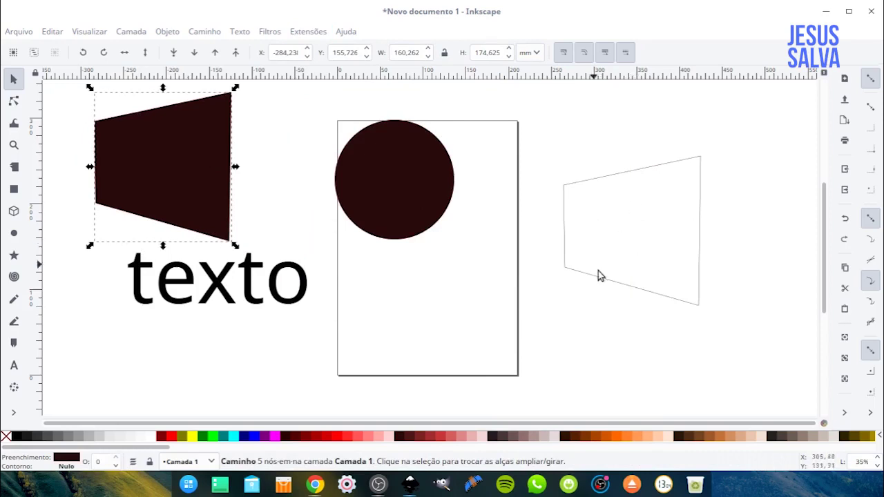
Distort the circle to the four-sided path with the Perspective extension and move the result back onto the upper part of the page
{"action": "left_click", "coordinate": [415, 180]}
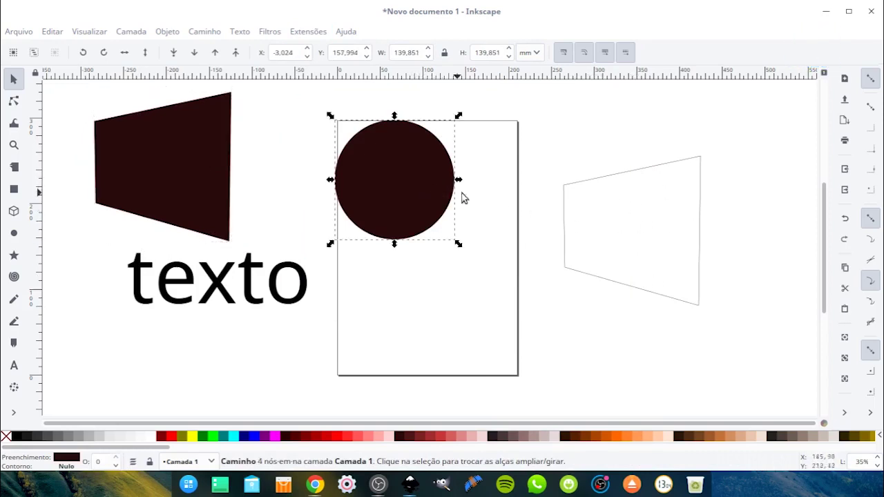
{"action": "left_click", "coordinate": [608, 181], "text": "ctrl"}
{"action": "left_click", "coordinate": [380, 196]}
{"action": "left_click", "coordinate": [627, 173], "text": "shift"}
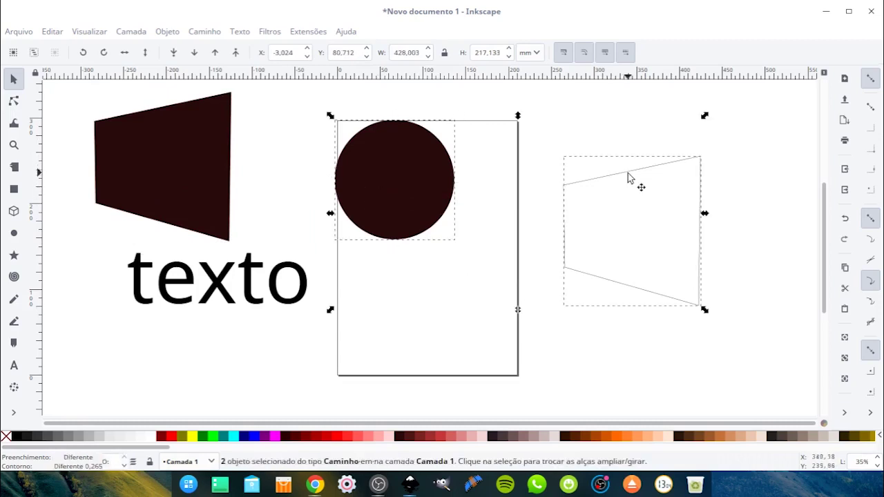
{"action": "left_click", "coordinate": [298, 35]}
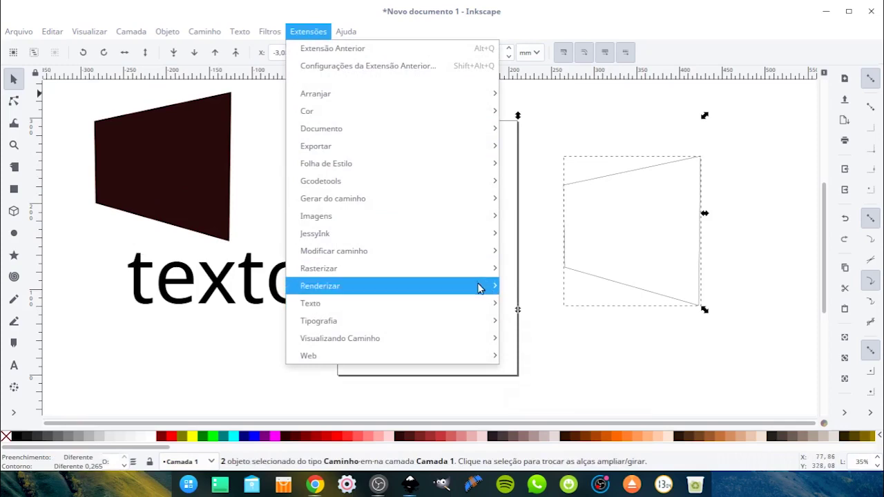
{"action": "mouse_move", "coordinate": [479, 274]}
{"action": "mouse_move", "coordinate": [491, 253]}
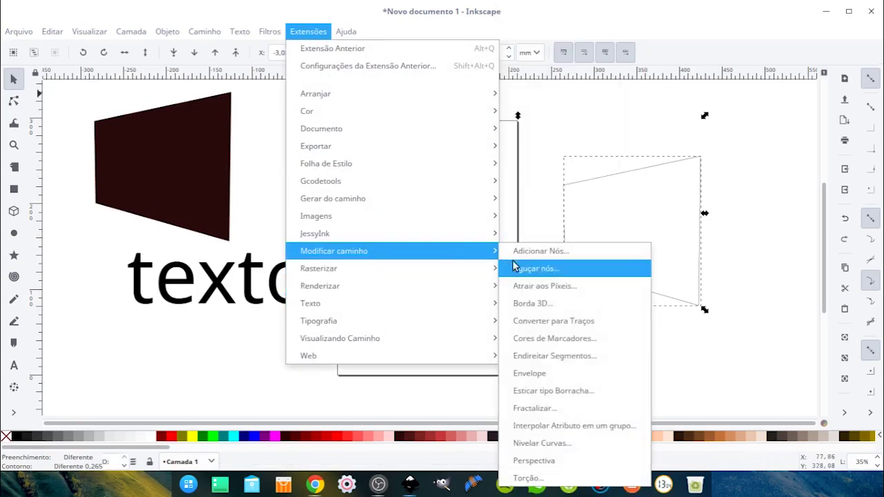
{"action": "left_click", "coordinate": [549, 465]}
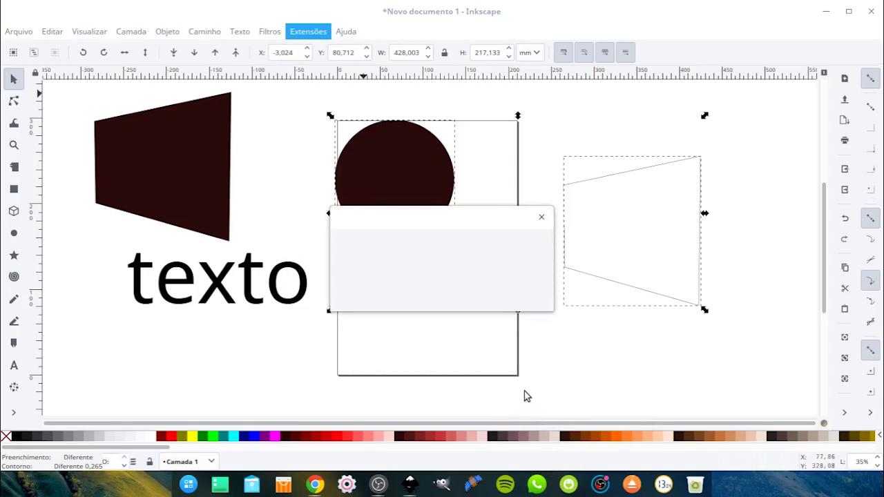
{"action": "left_click", "coordinate": [641, 228]}
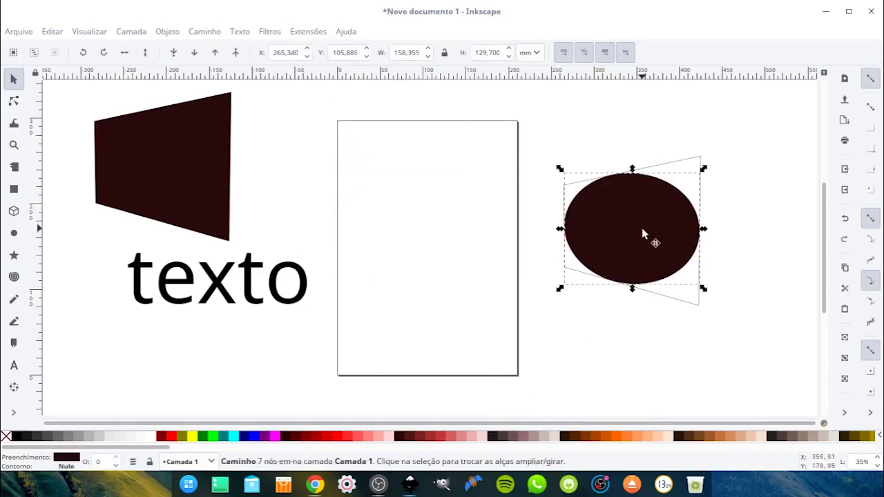
{"action": "left_click_drag", "start_coordinate": [642, 235], "coordinate": [410, 171]}
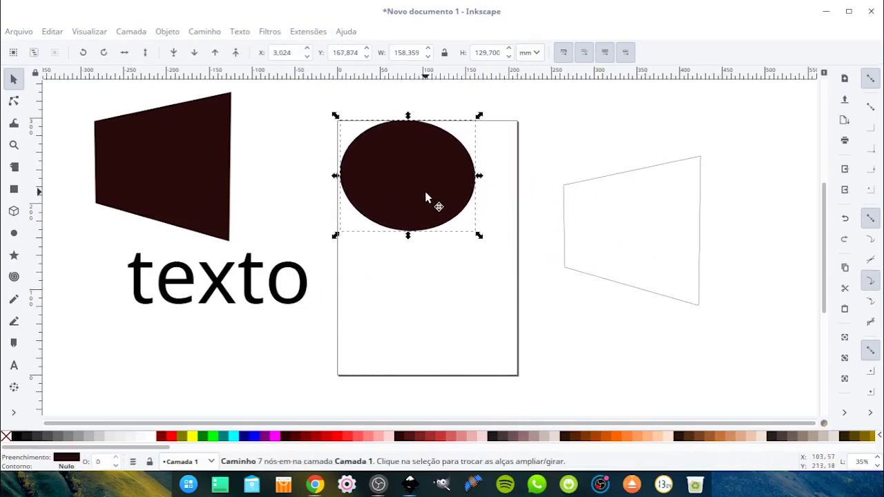
Try distorting the text "texto" to the four-sided path with the Perspective extension, and undo it
{"action": "left_click", "coordinate": [299, 302]}
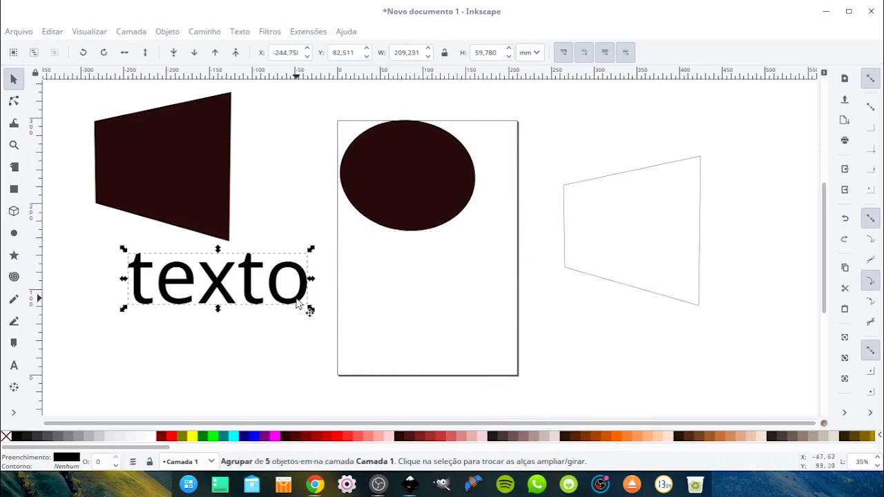
{"action": "left_click", "coordinate": [605, 179], "text": "shift"}
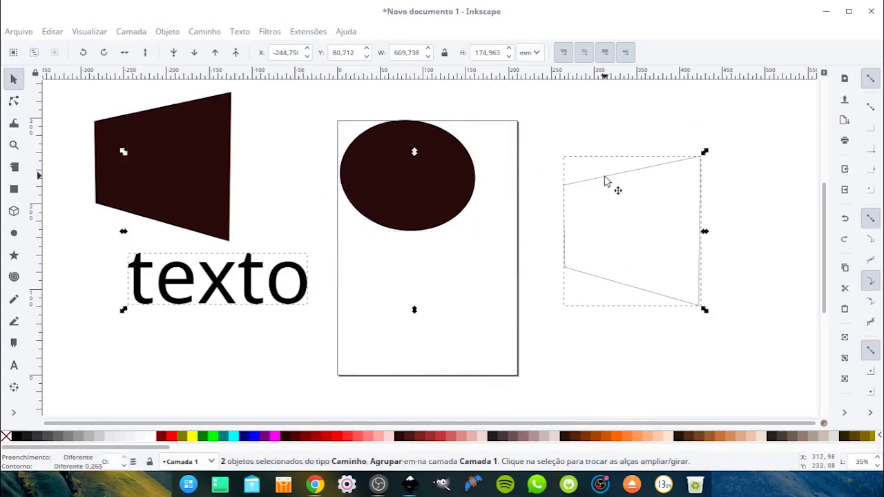
{"action": "left_click", "coordinate": [302, 33]}
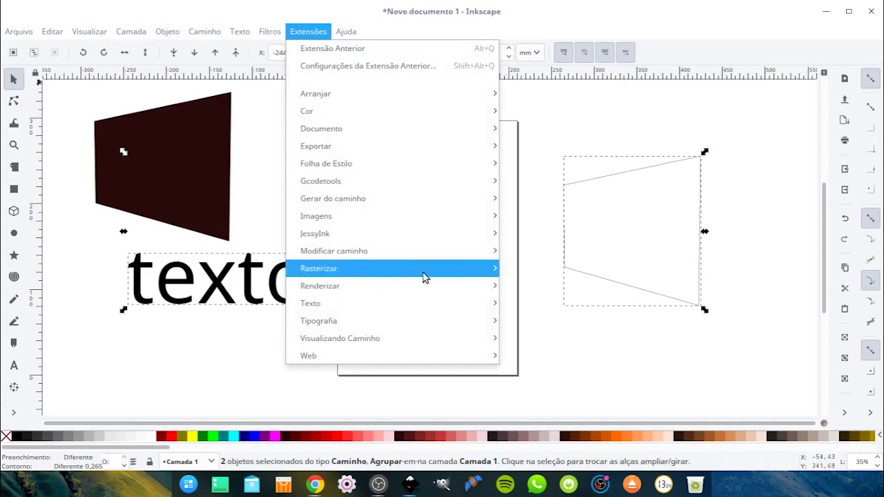
{"action": "mouse_move", "coordinate": [473, 273]}
{"action": "mouse_move", "coordinate": [473, 252]}
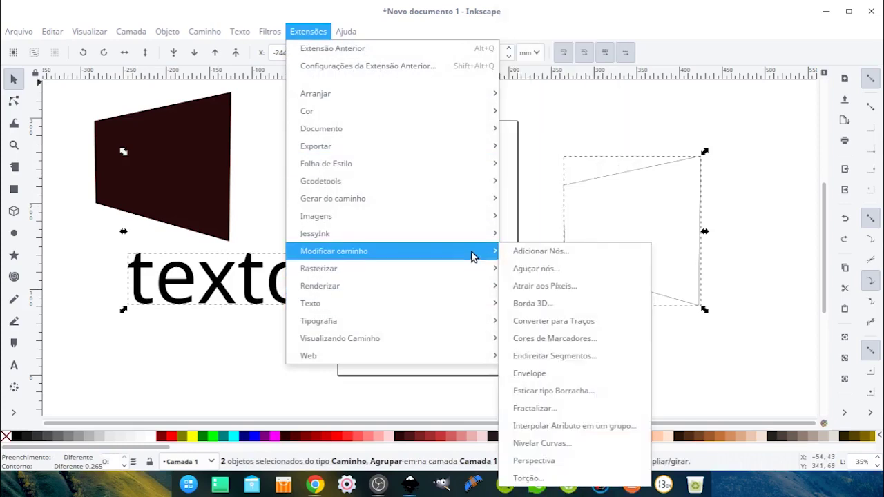
{"action": "left_click", "coordinate": [552, 462]}
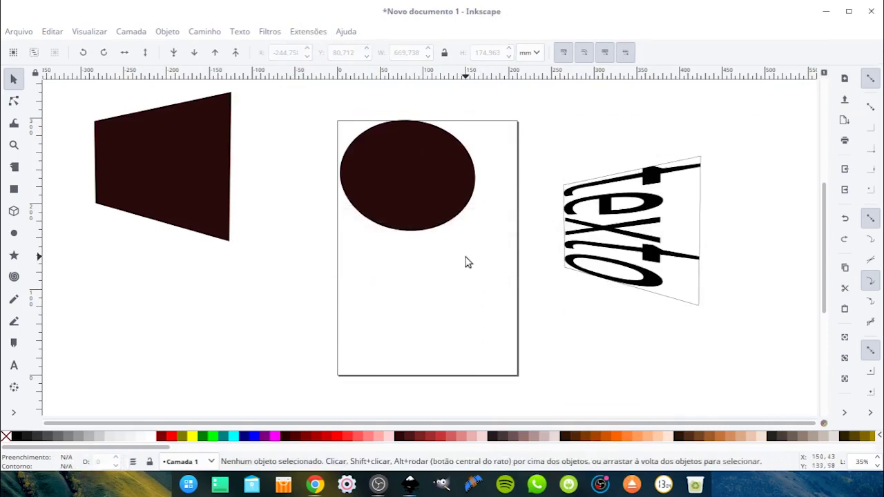
{"action": "left_click", "coordinate": [649, 260]}
{"action": "key", "text": "ctrl+z"}
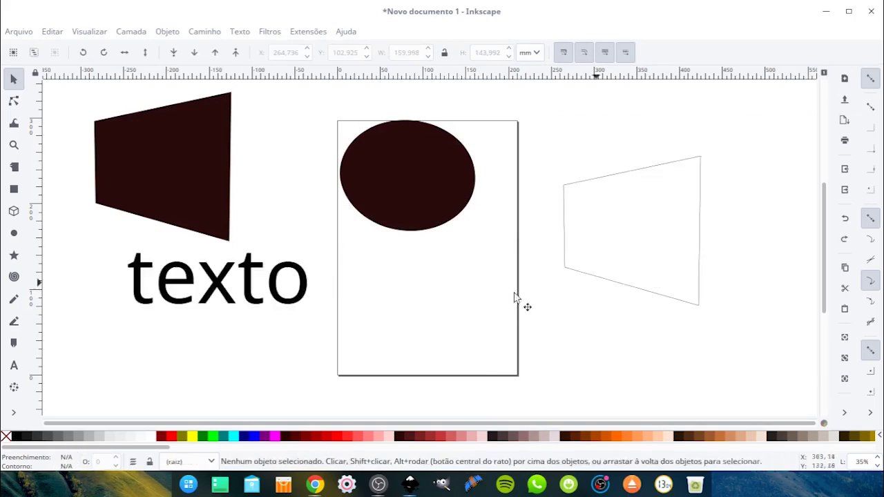
Examine the nodes of each letter in the converted text "texto" one by one
{"action": "left_click", "coordinate": [253, 294]}
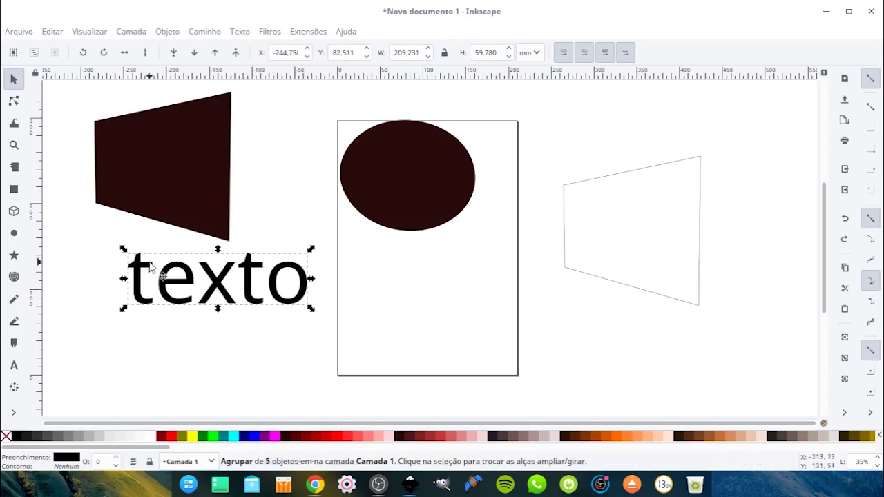
{"action": "left_click", "coordinate": [14, 100]}
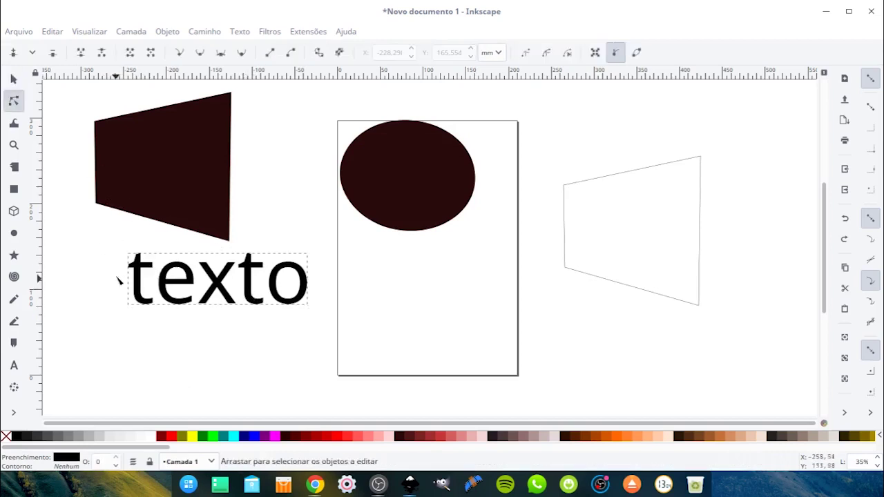
{"action": "left_click", "coordinate": [137, 276]}
{"action": "left_click_drag", "start_coordinate": [108, 251], "coordinate": [328, 327]}
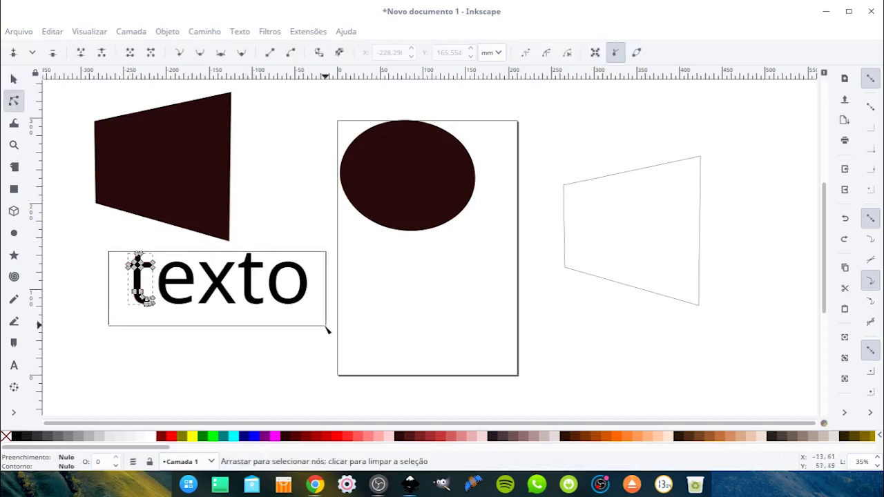
{"action": "left_click", "coordinate": [176, 283]}
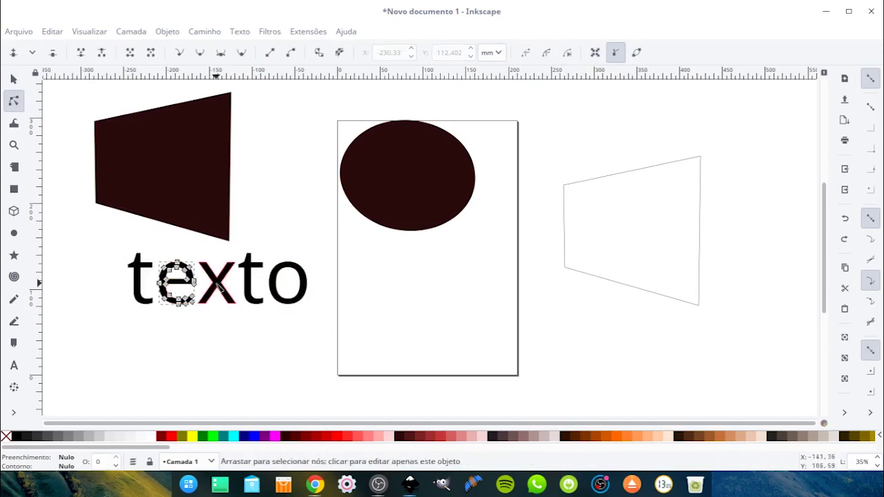
{"action": "left_click", "coordinate": [217, 281]}
{"action": "left_click", "coordinate": [250, 282]}
{"action": "left_click", "coordinate": [275, 284]}
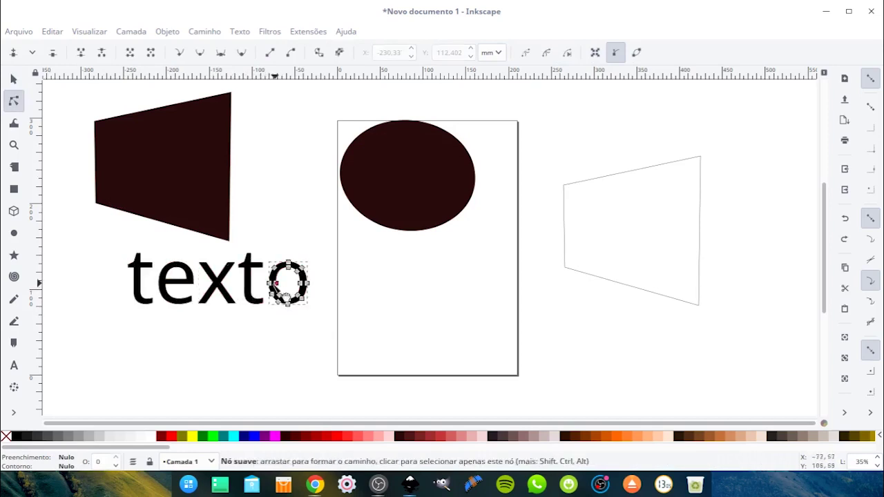
{"action": "left_click", "coordinate": [14, 78]}
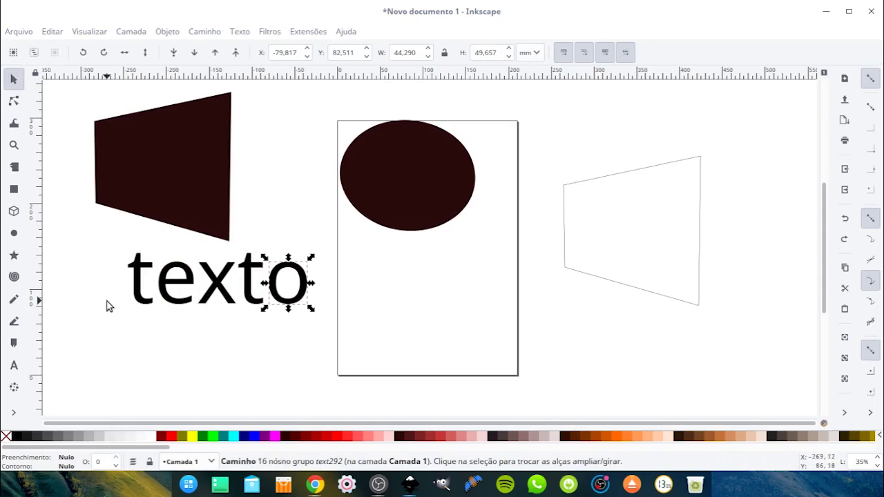
{"action": "left_click", "coordinate": [106, 301]}
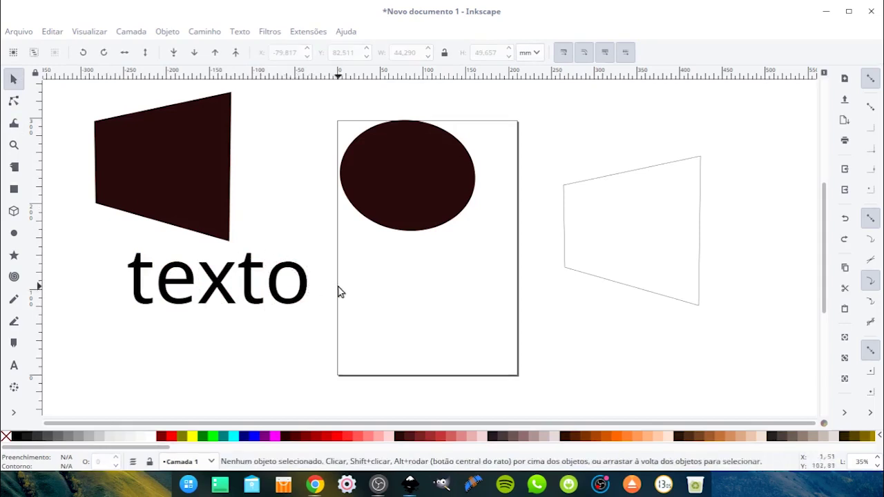
Delete all objects from the drawing, including the four-sided path
{"action": "left_click", "coordinate": [178, 151]}
{"action": "left_click_drag", "start_coordinate": [69, 89], "coordinate": [774, 370]}
{"action": "key", "text": "Delete"}
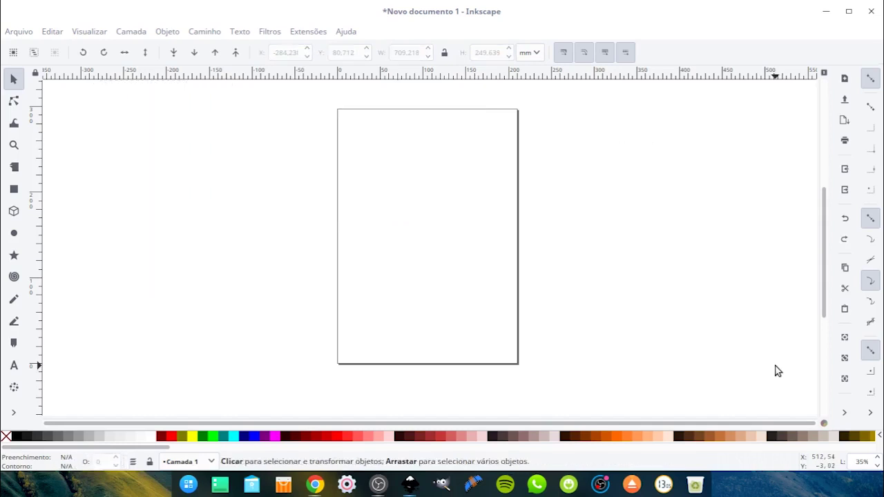